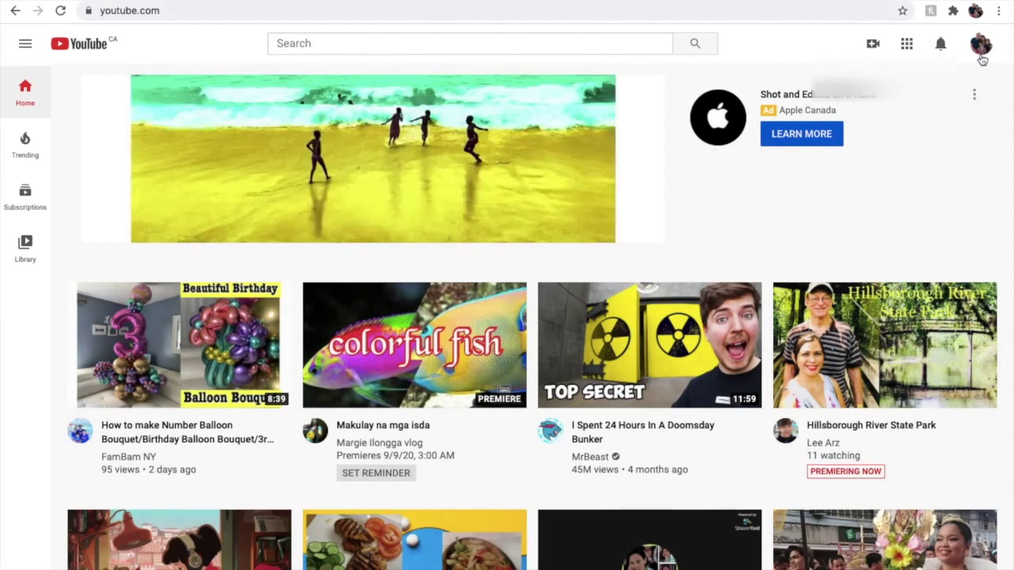
# Go from the account menu through Your channel into YouTube Studio's Videos list.
pyautogui.click(981, 55)
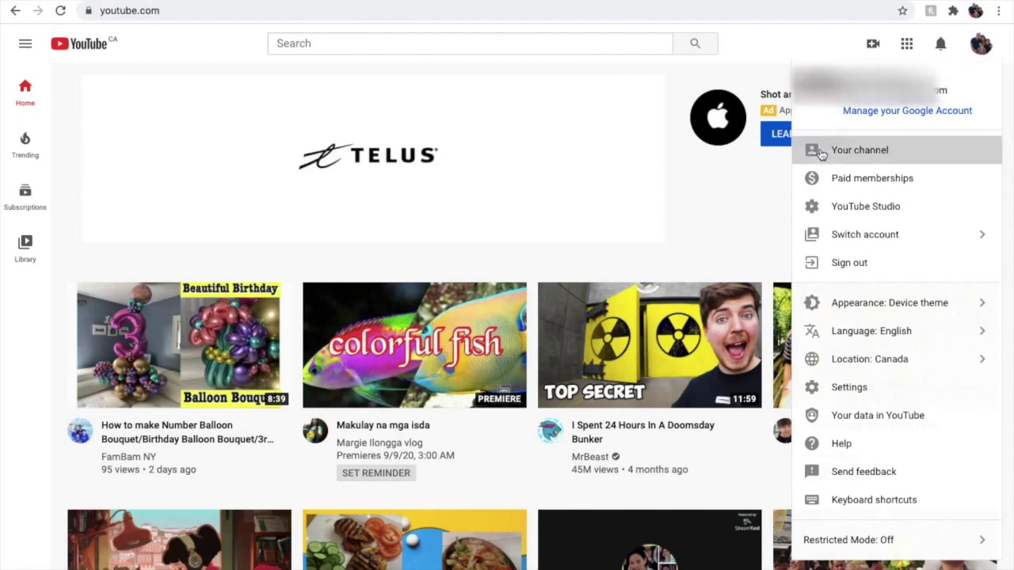
pyautogui.click(822, 155)
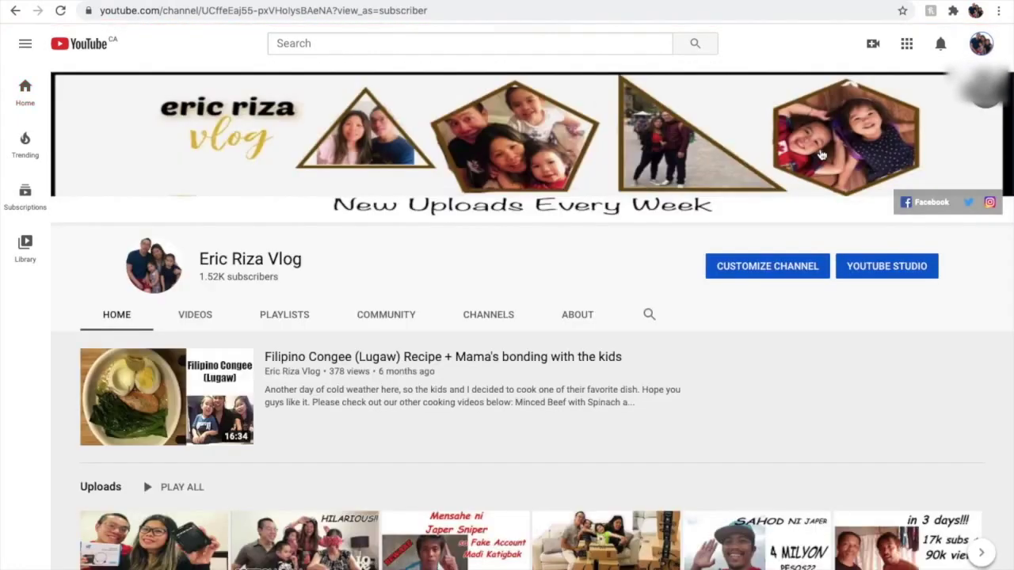
pyautogui.click(901, 275)
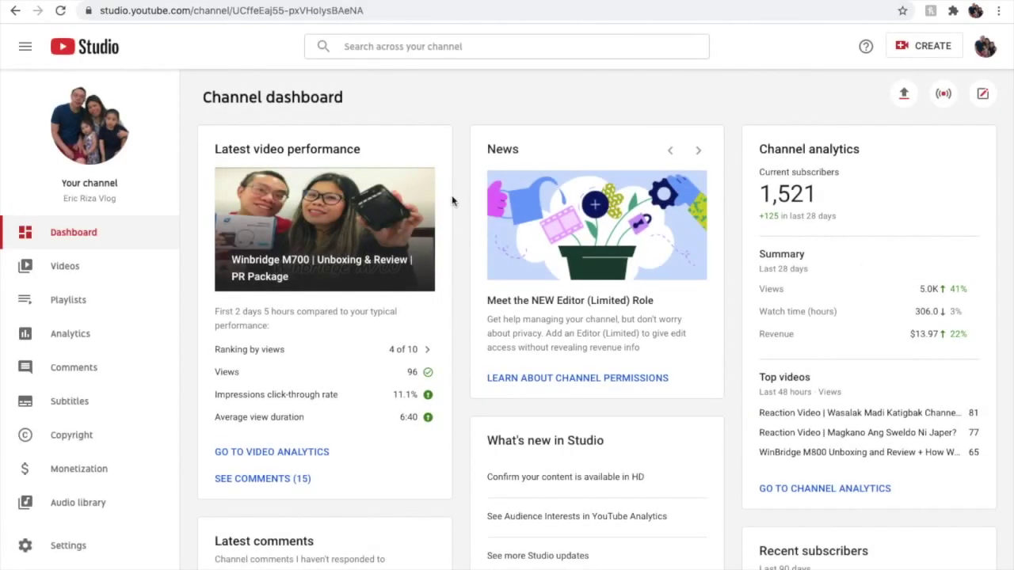
pyautogui.click(95, 272)
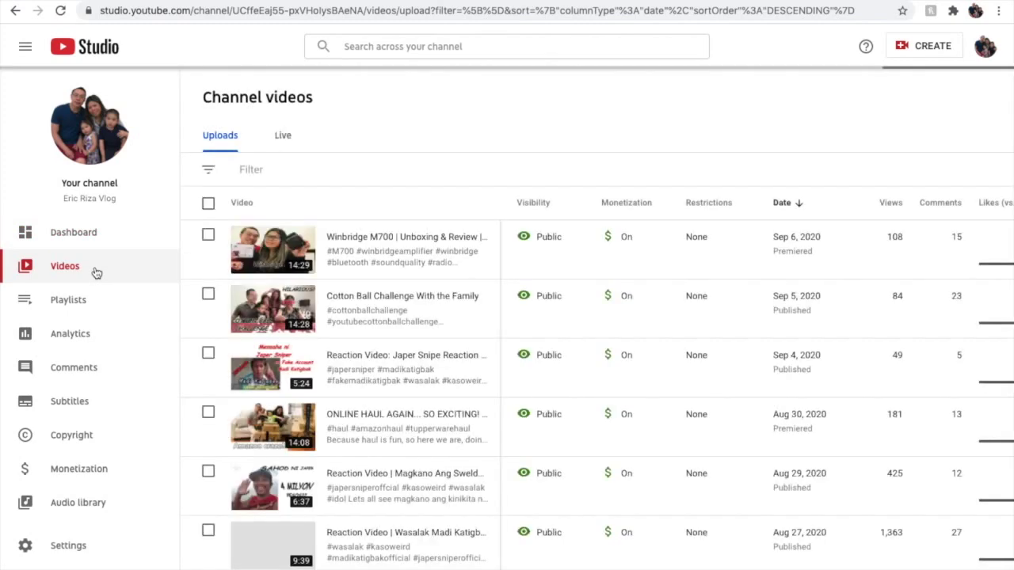
pyautogui.moveTo(279, 251)
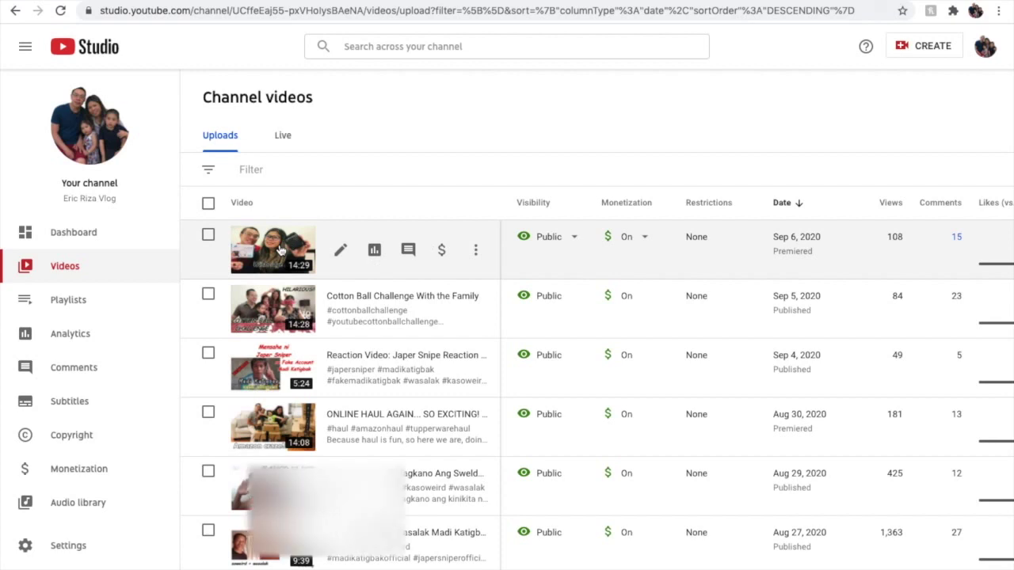
# Open the Winbridge M700 video's Monetization page and enable mid-roll ads.
pyautogui.click(279, 250)
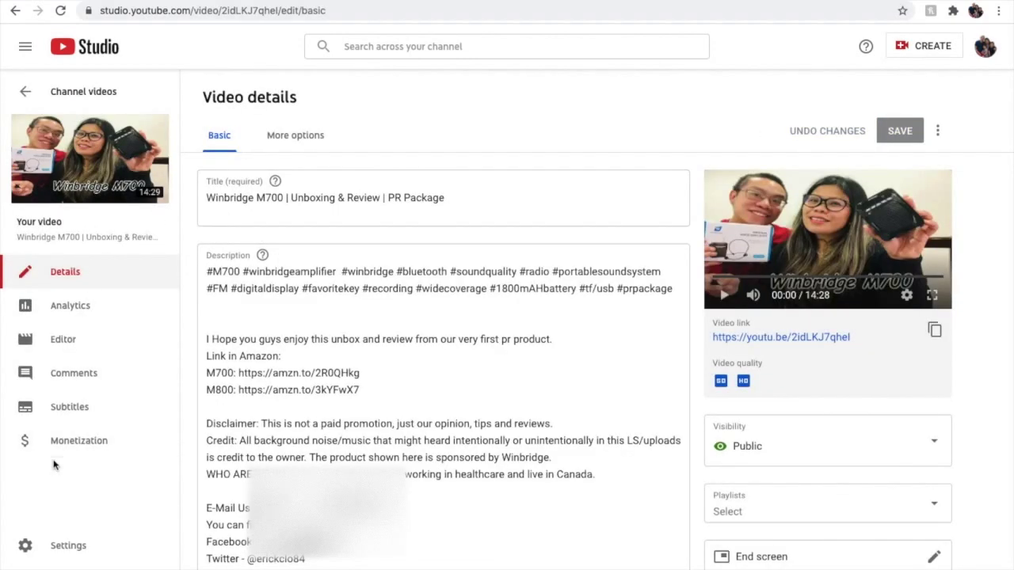
pyautogui.click(92, 449)
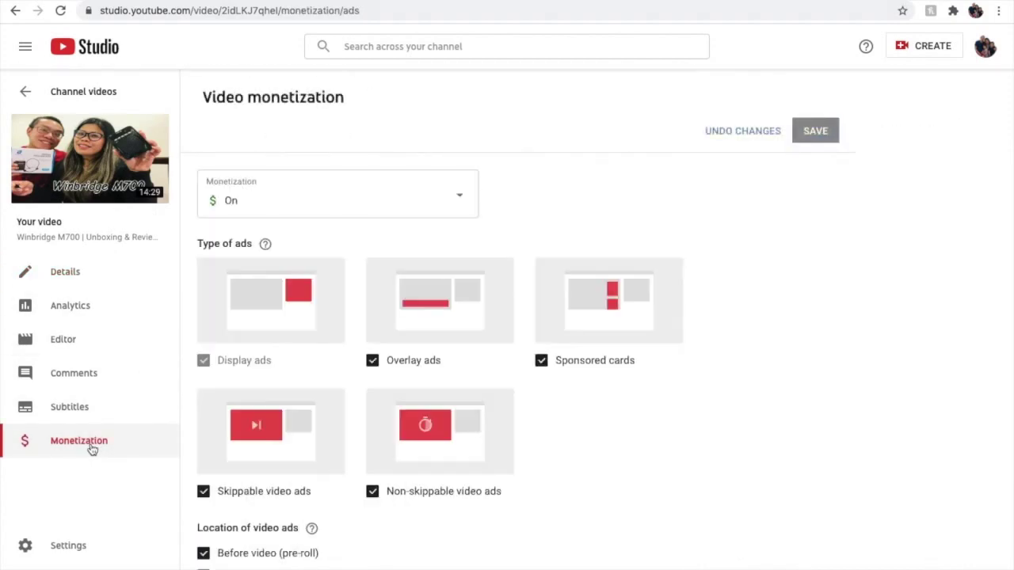
pyautogui.scroll(-1, 385, 296)
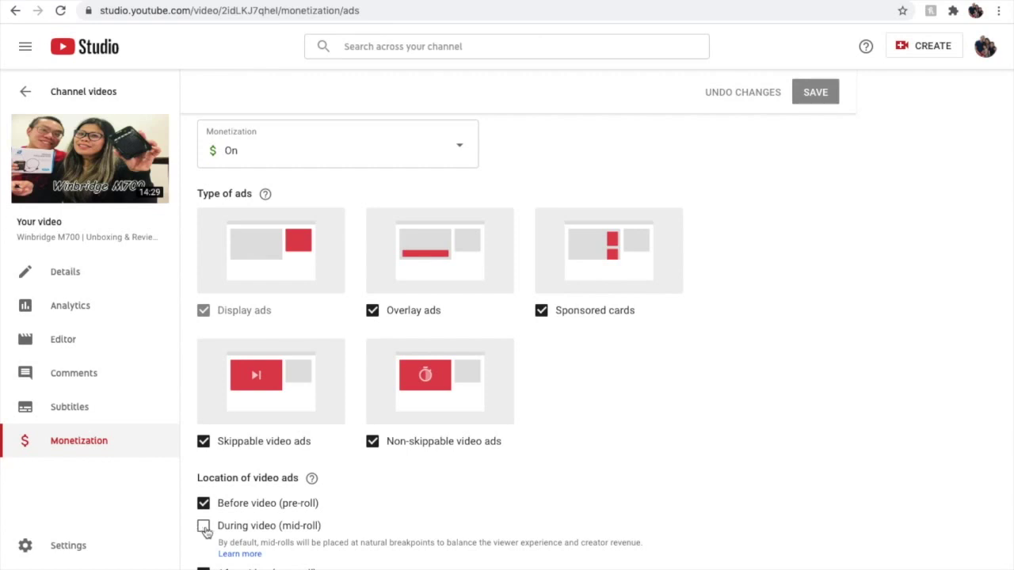
pyautogui.click(203, 527)
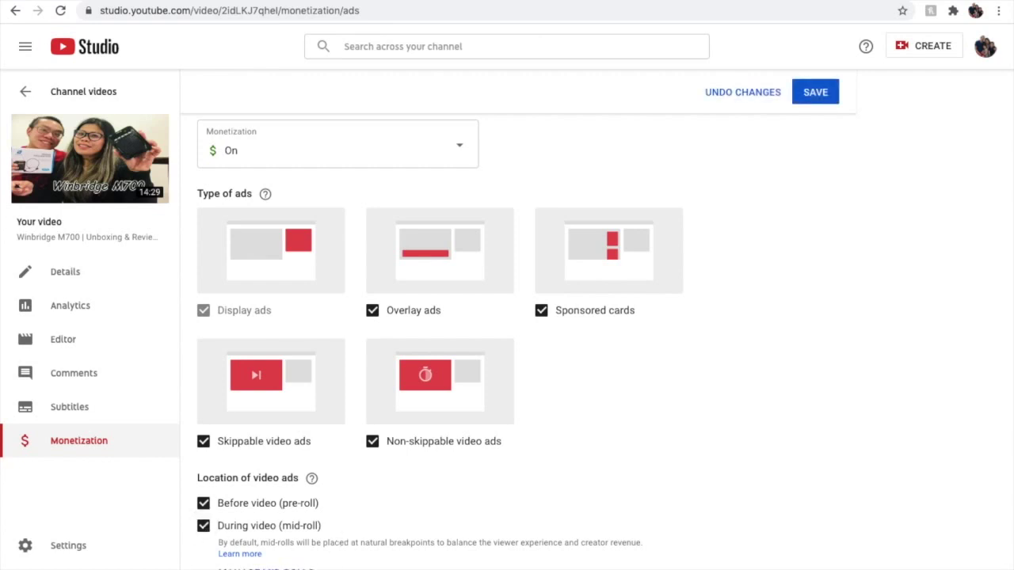
# Add a manual mid-roll ad break at 05:10, confirm it, and save.
pyautogui.scroll(-1, 272, 555)
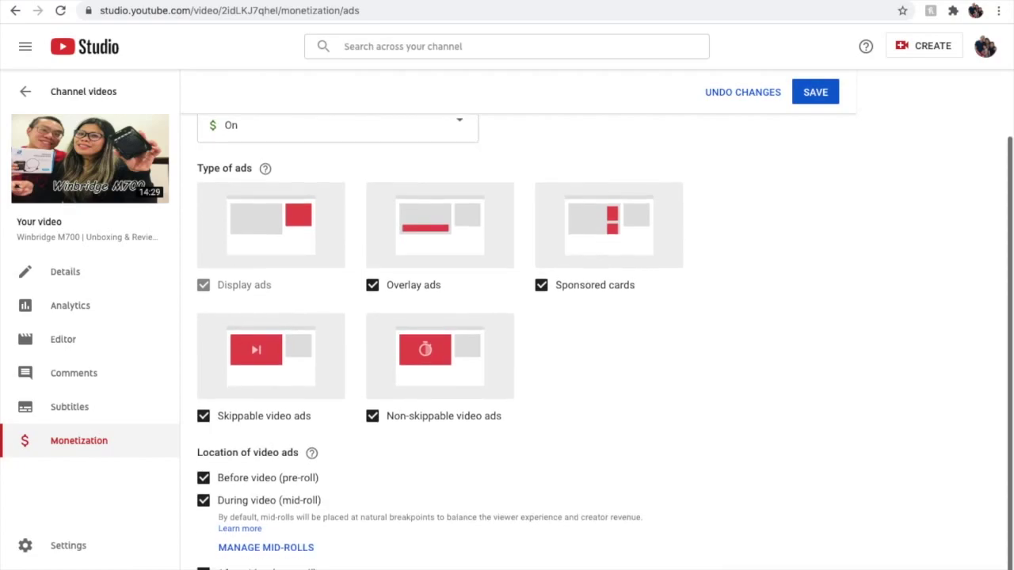
pyautogui.click(272, 548)
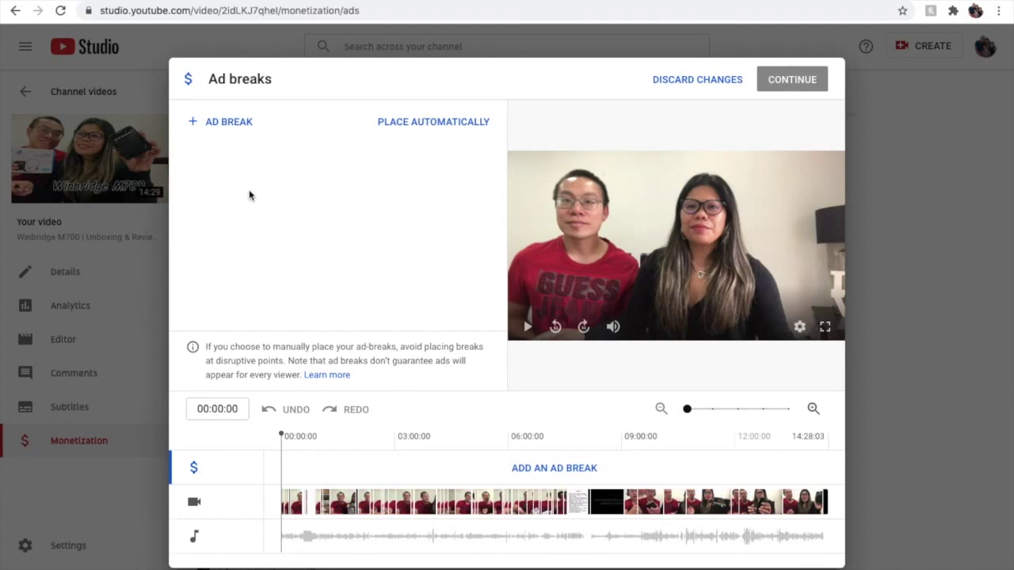
pyautogui.click(212, 127)
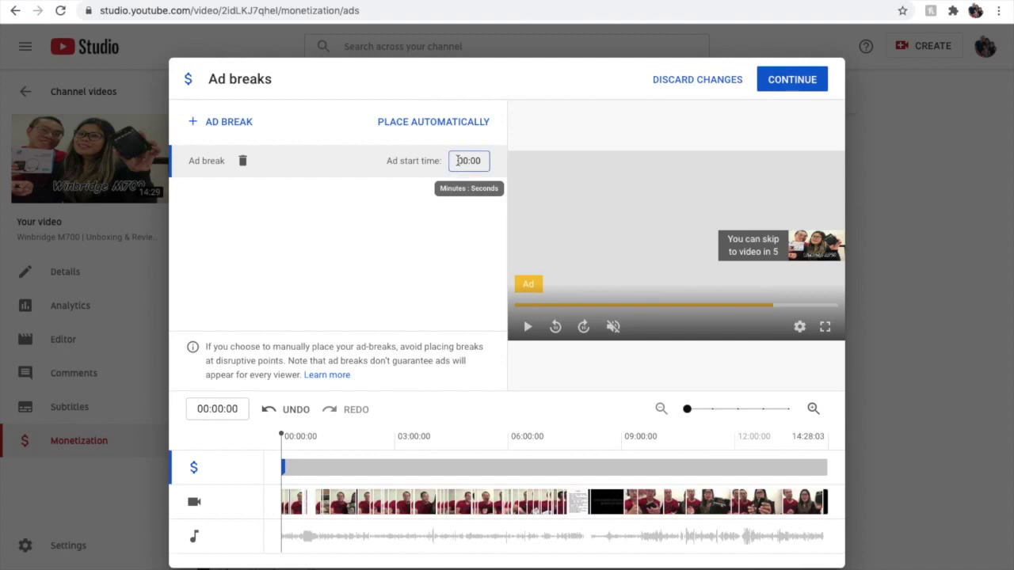
pyautogui.click(458, 161)
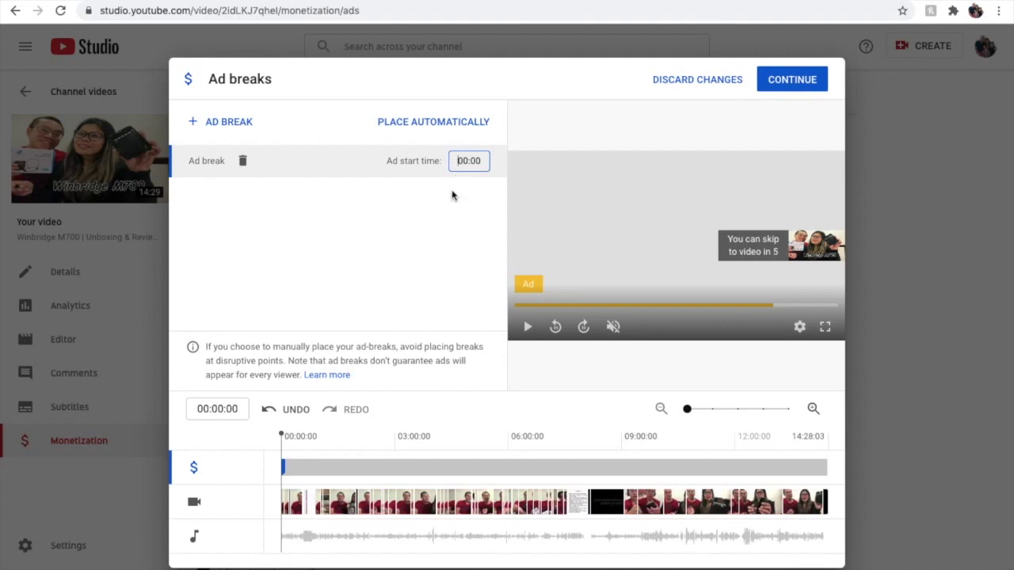
pyautogui.write('0')
pyautogui.write('5')
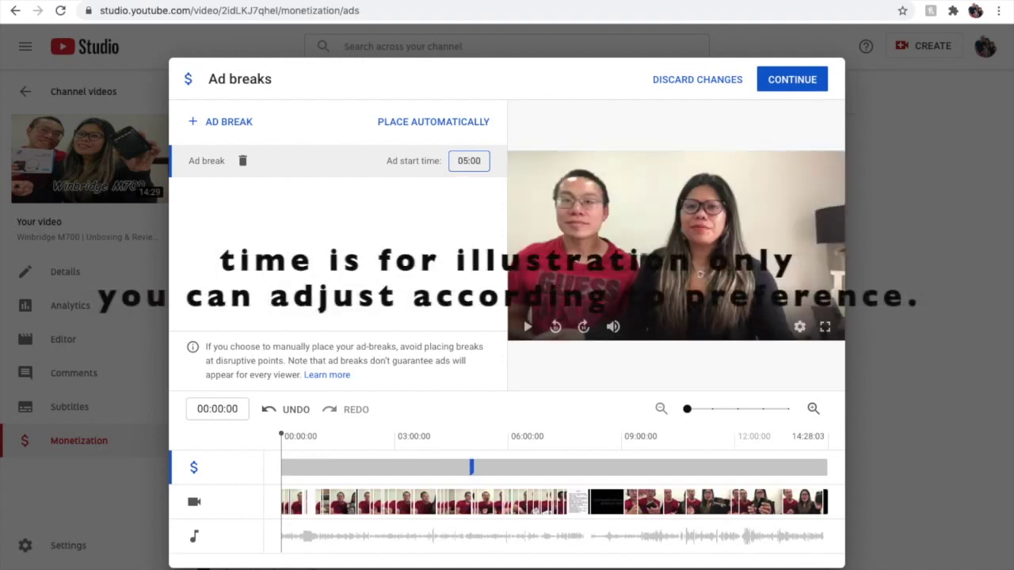
pyautogui.write('1')
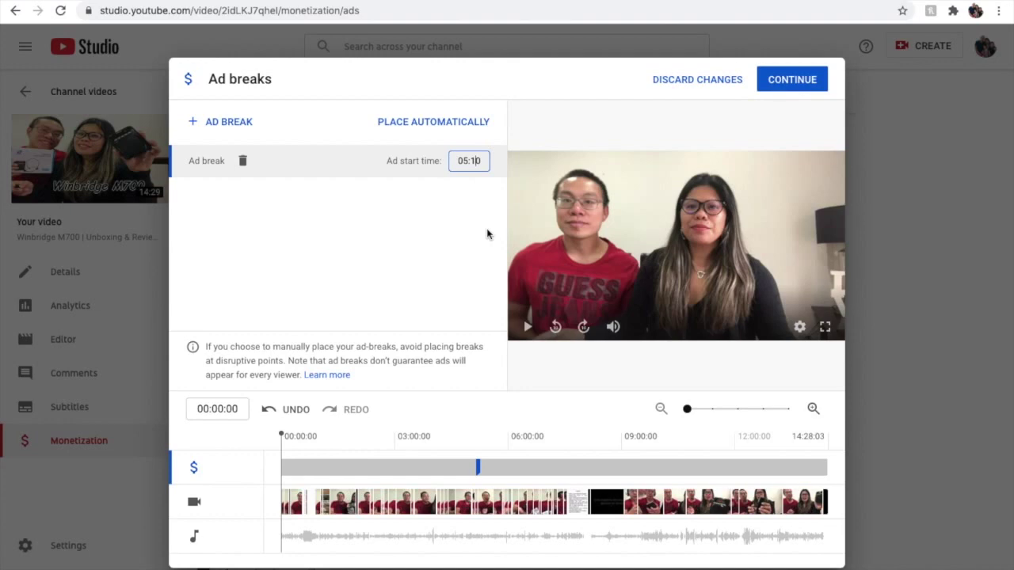
pyautogui.click(791, 84)
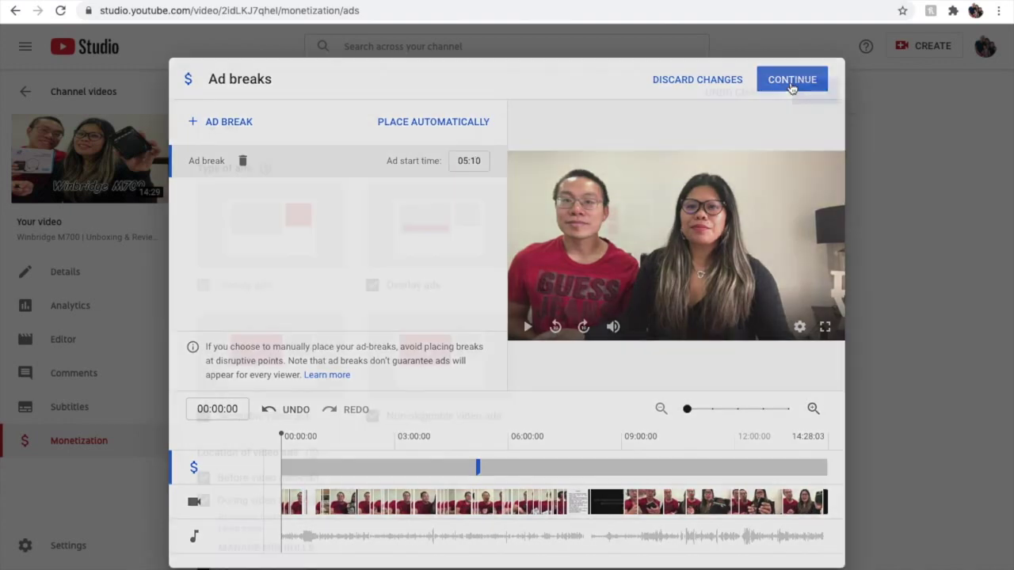
pyautogui.click(821, 96)
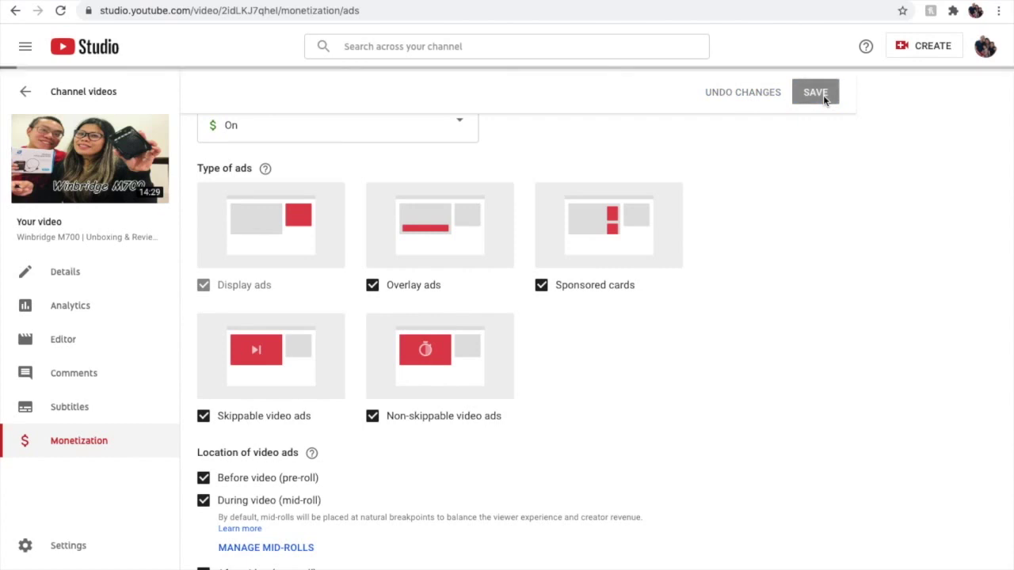
# Add a second ad break and drag its marker to about 10:32 on the timeline.
pyautogui.click(254, 555)
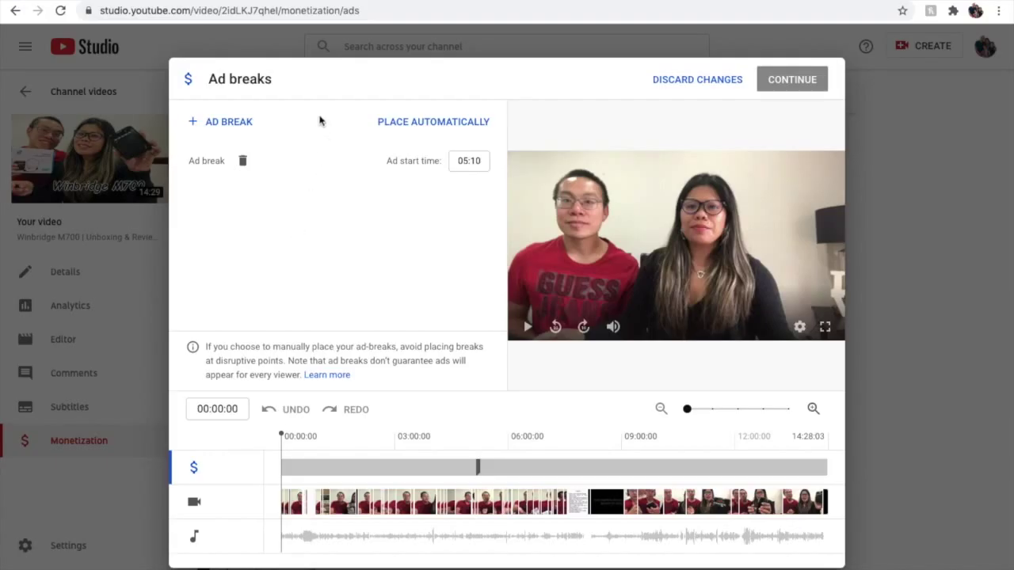
pyautogui.click(225, 125)
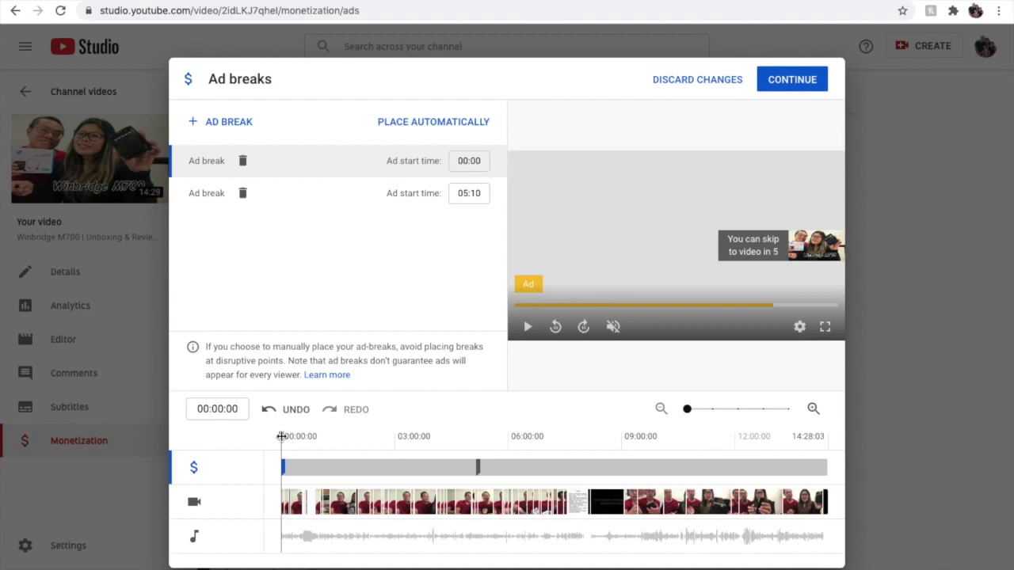
pyautogui.moveTo(281, 437); pyautogui.dragTo(341, 452)
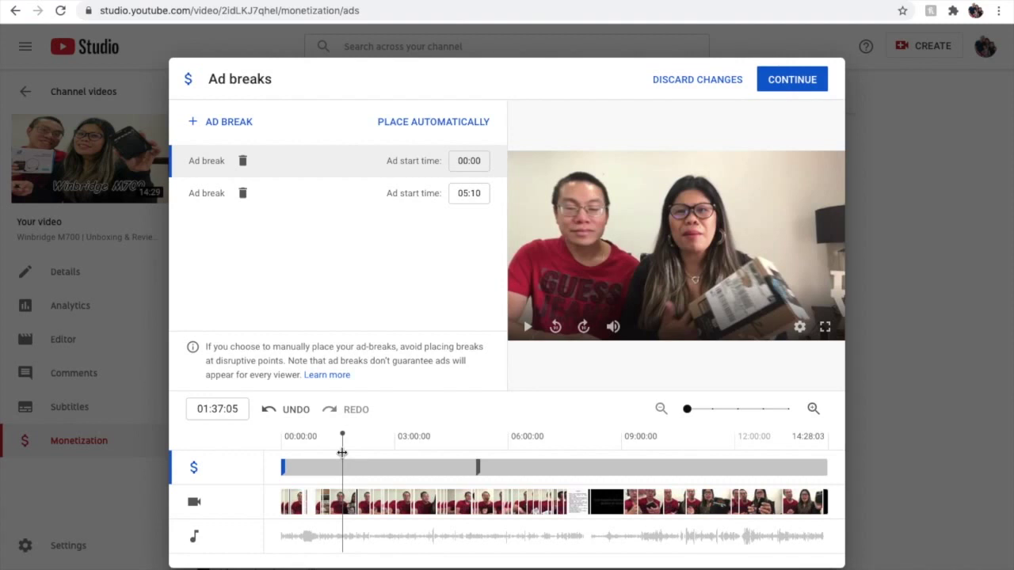
pyautogui.moveTo(341, 452); pyautogui.dragTo(681, 464)
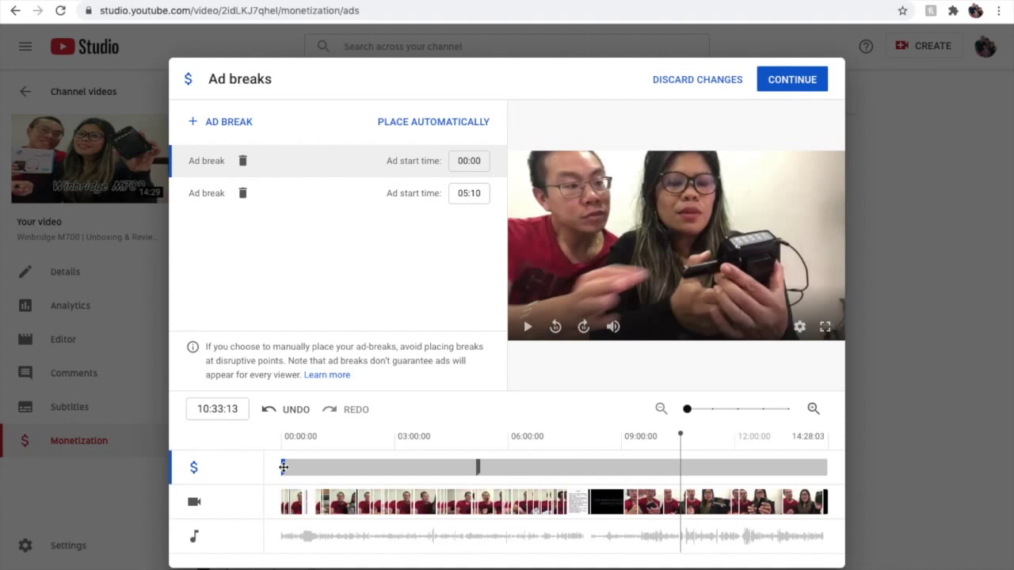
pyautogui.moveTo(283, 467); pyautogui.dragTo(682, 473)
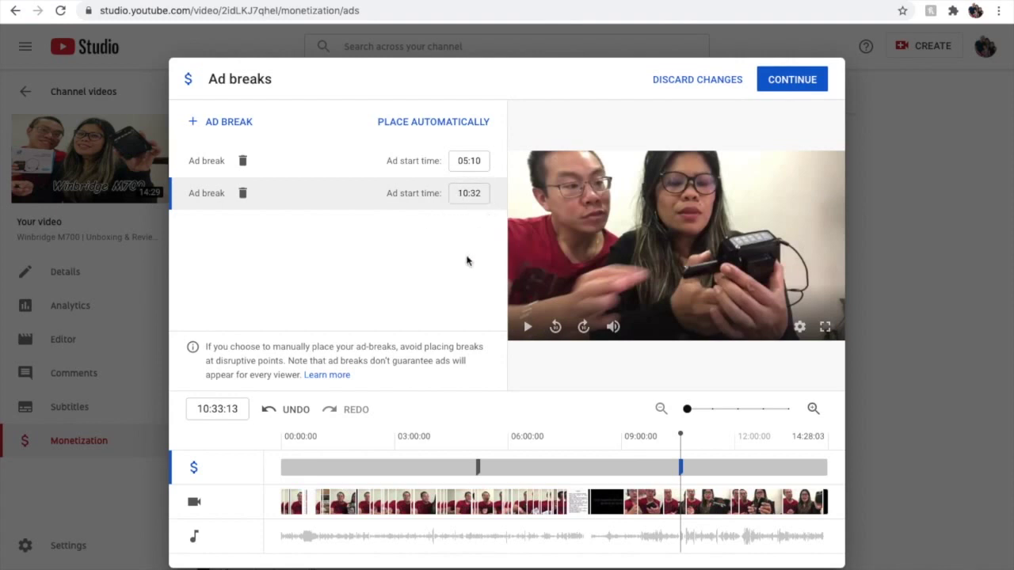
# Confirm and save the 05:10 and 10:32 ad breaks, then reopen the mid-roll manager to verify.
pyautogui.click(783, 86)
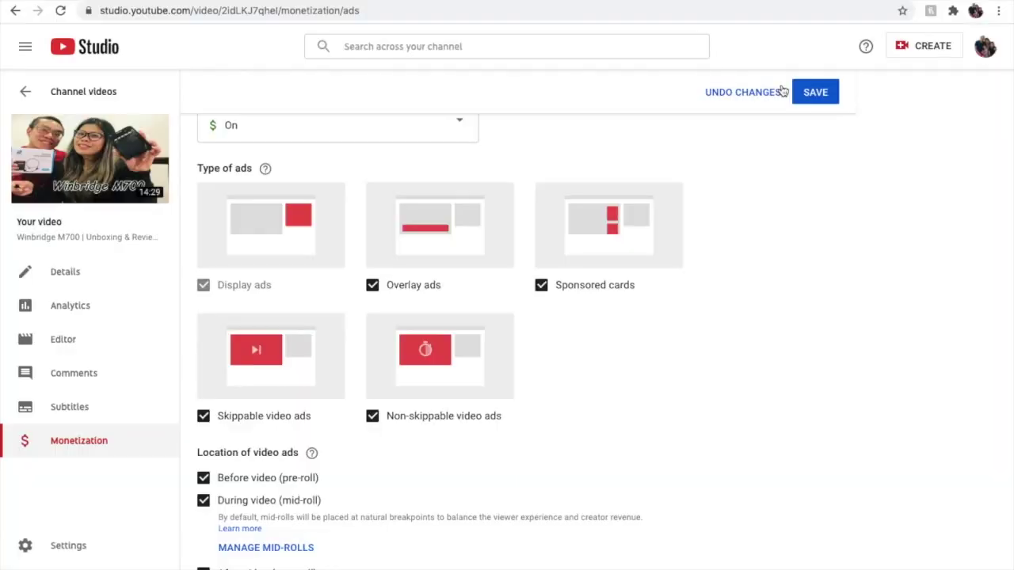
pyautogui.click(817, 104)
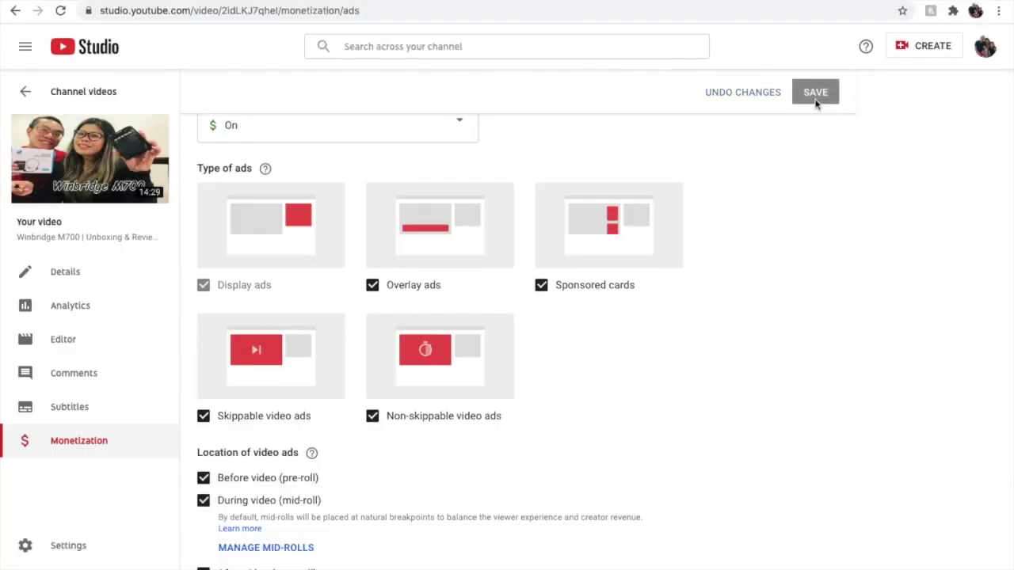
pyautogui.click(243, 550)
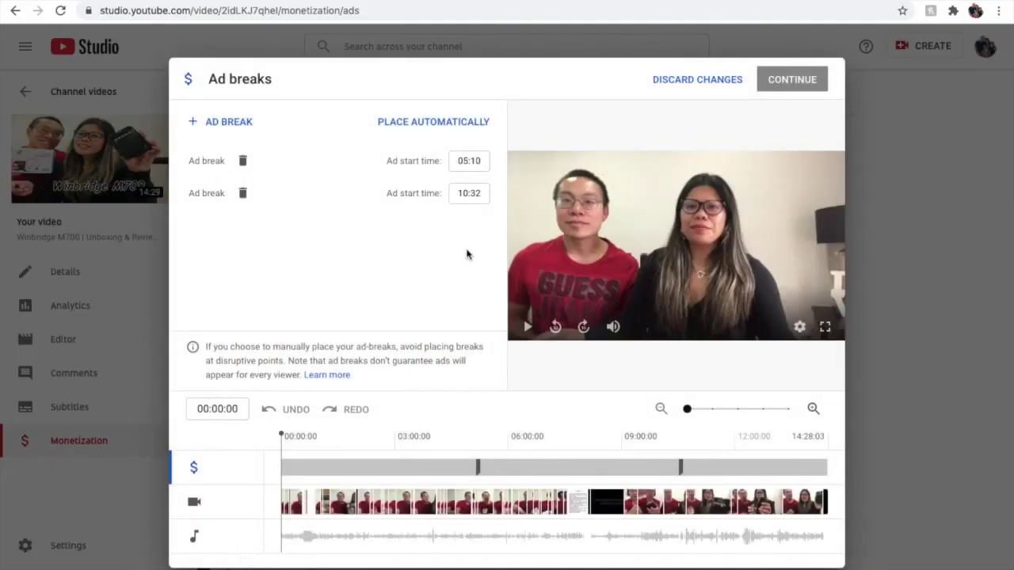